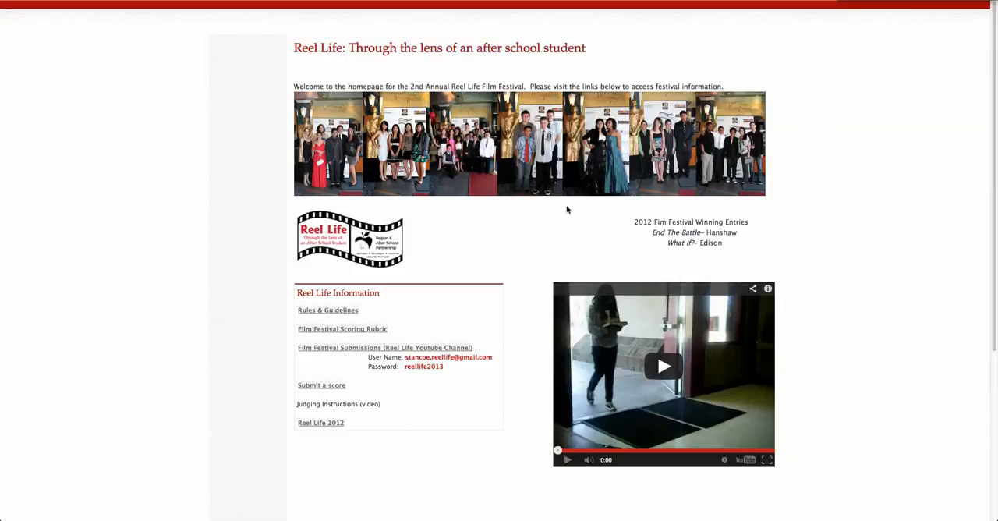
View the festival rules and guidelines document, then the scoring rubric, closing each.
click(331, 311)
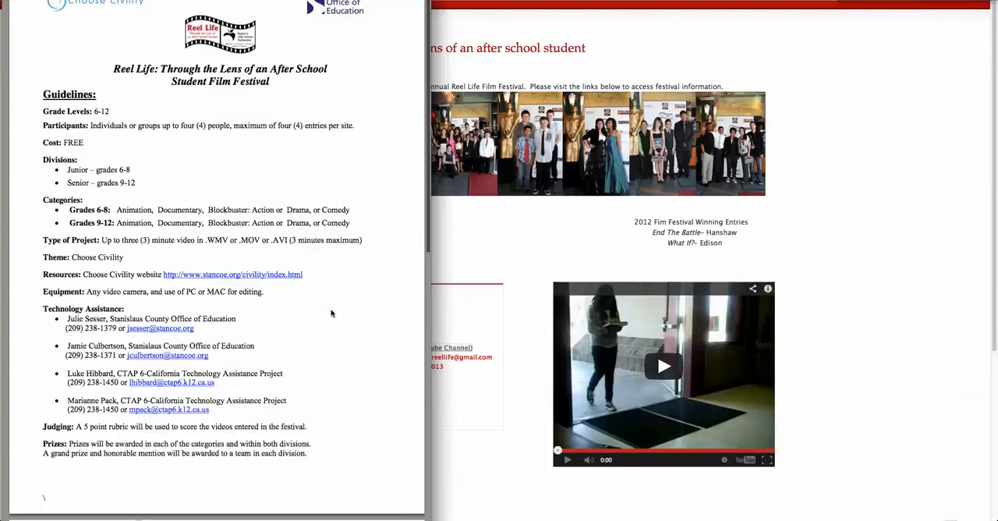
key(super+w)
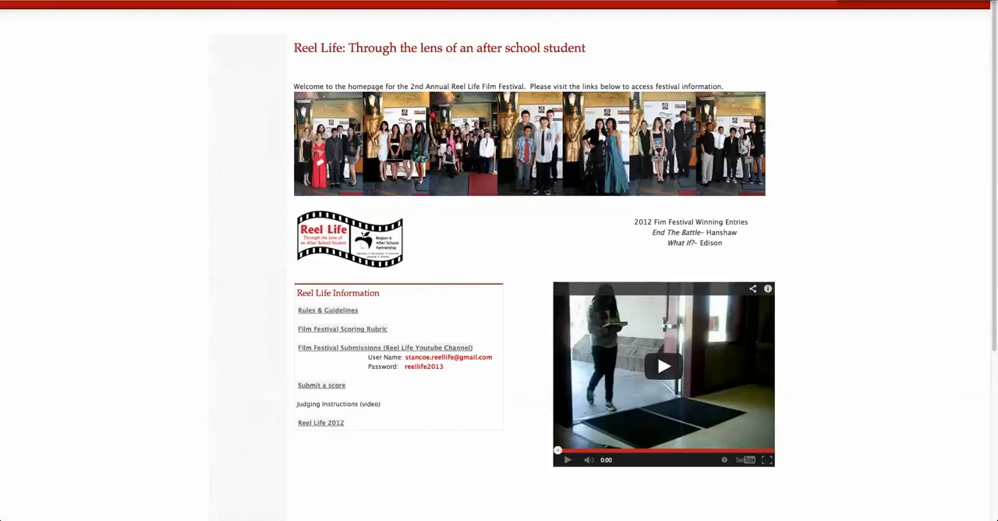
click(339, 330)
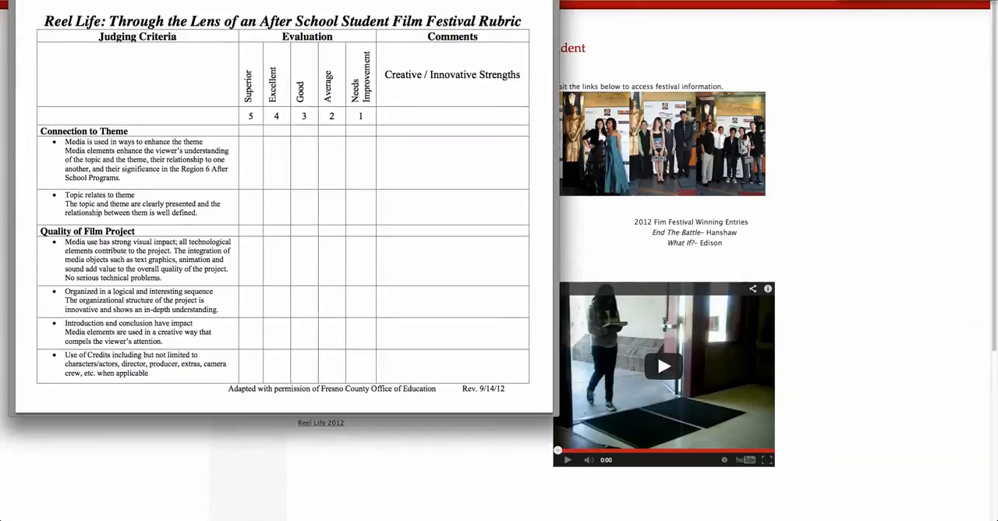
key(Escape)
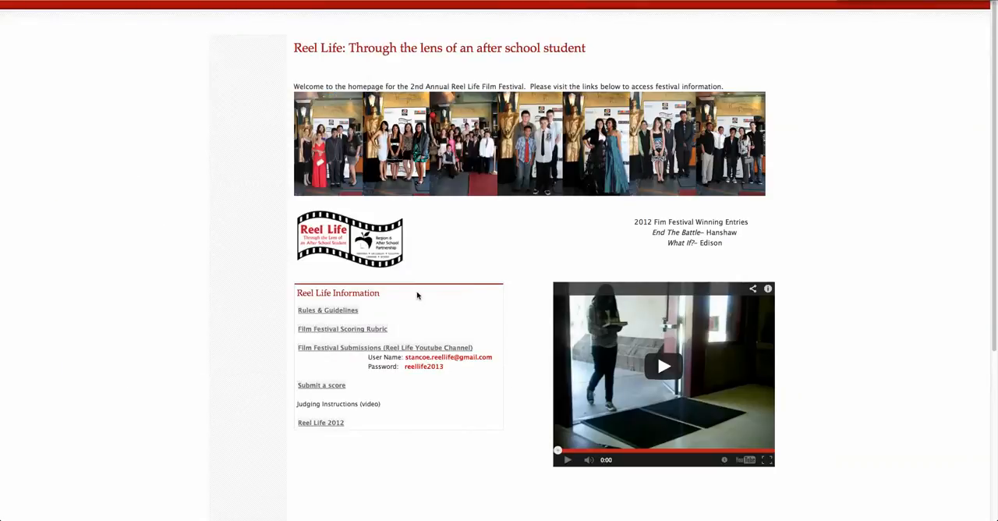
Look over the Submit a score form, return home, and enter the Reel Life 2012 gallery.
click(325, 387)
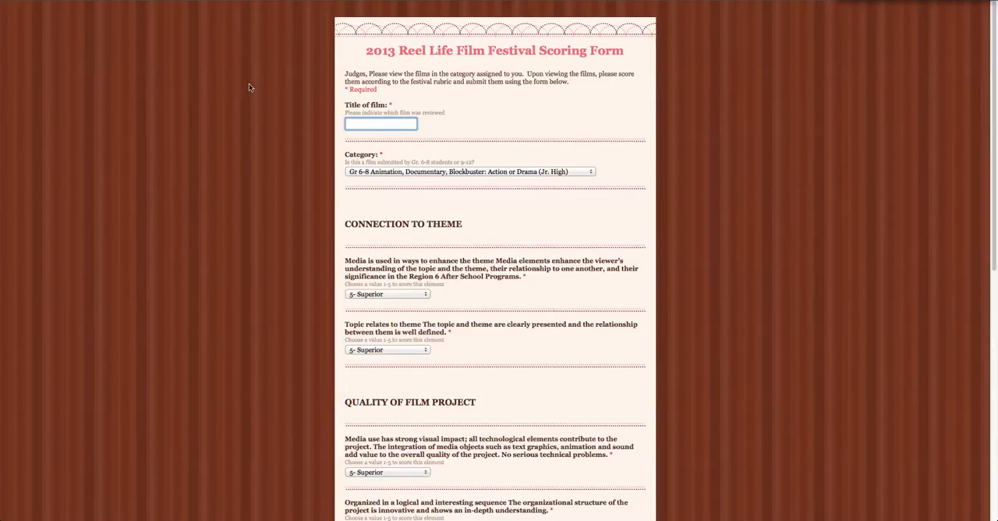
key(alt+Left)
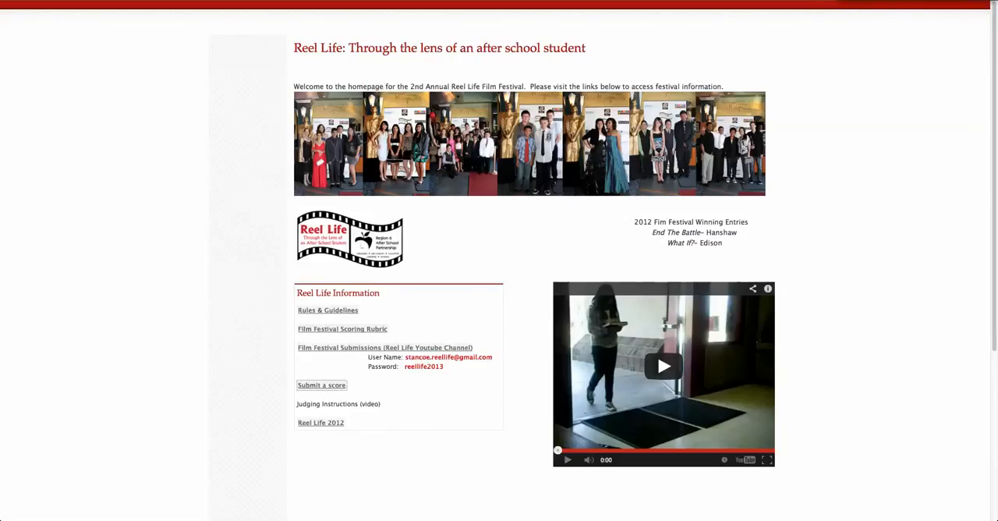
click(320, 423)
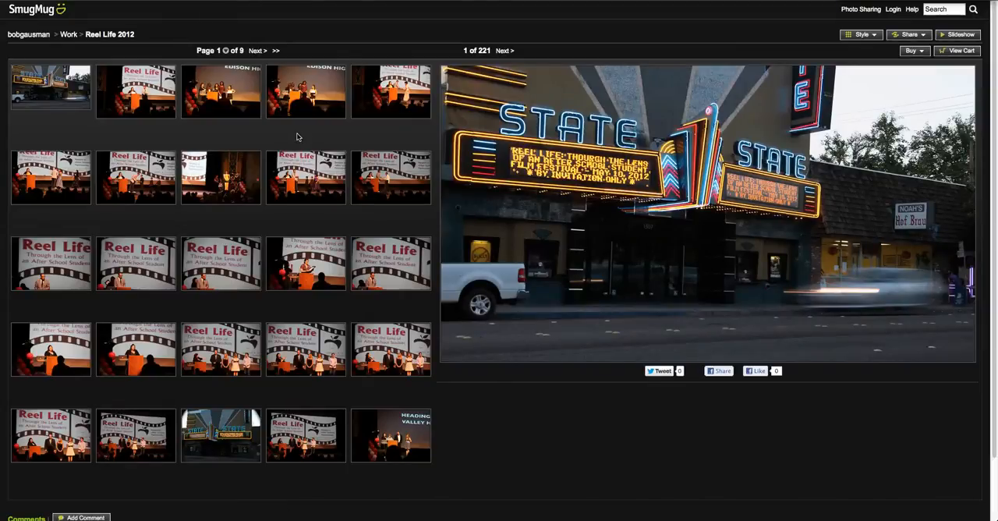
Go back from the Reel Life 2012 gallery to the festival homepage.
click(816, 4)
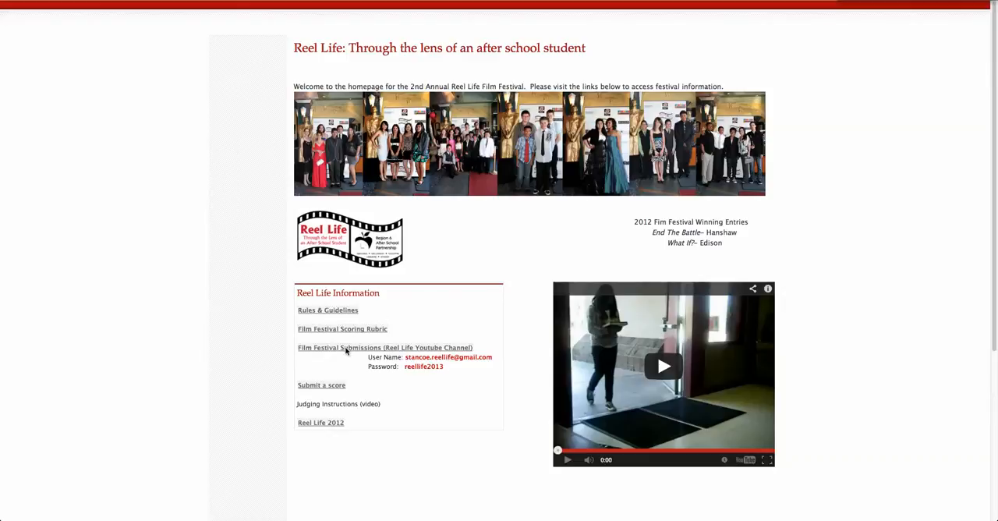
Follow the Film Festival Submissions link, continue past the youtube.com filter warning, and start signing in.
click(346, 350)
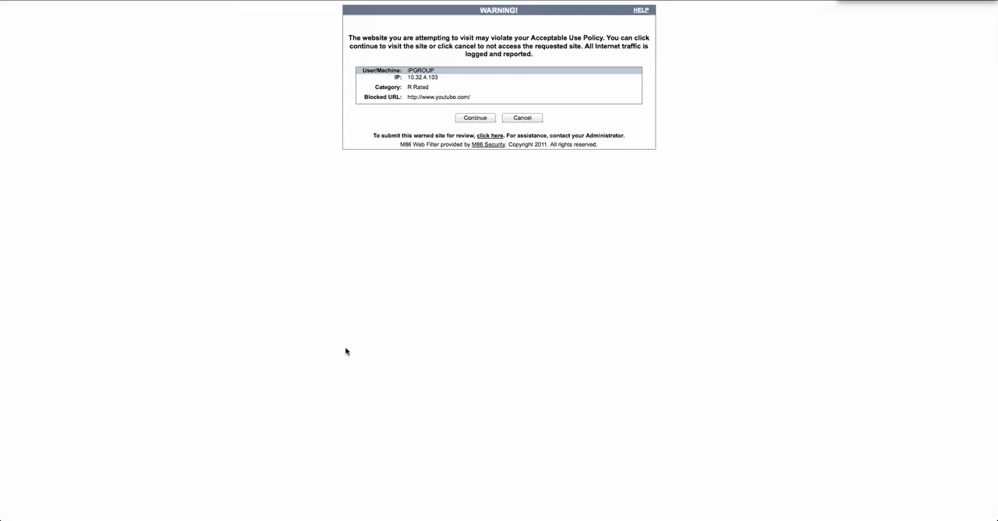
click(474, 118)
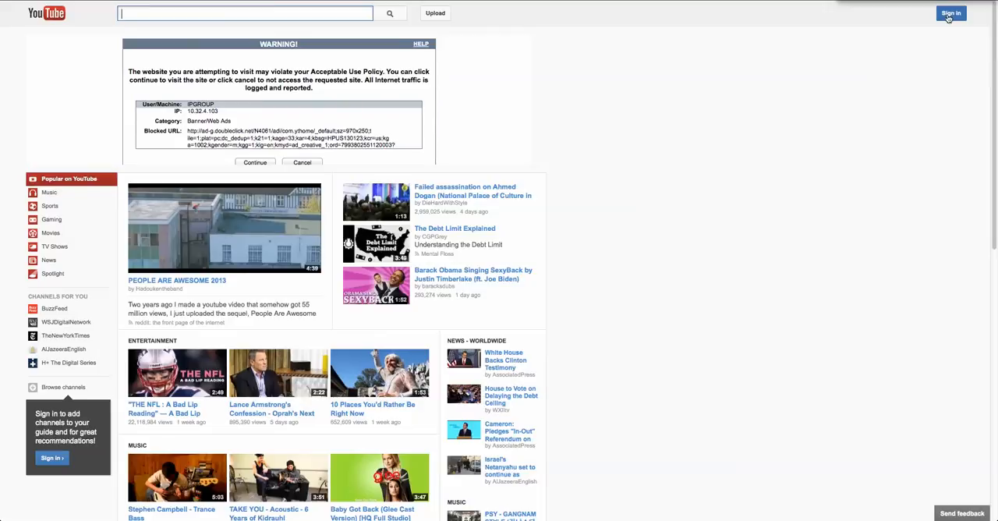
click(949, 16)
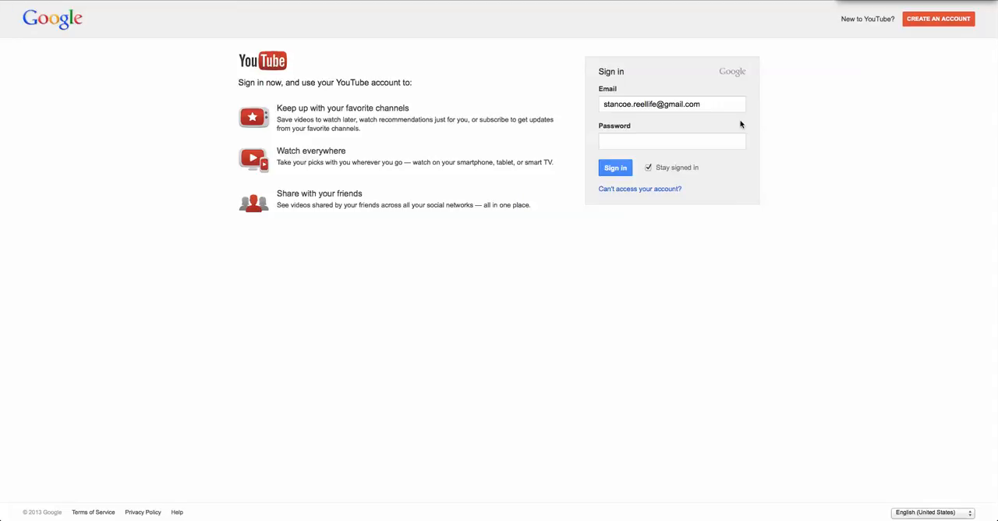
Enter the password for the submissions account and sign in to YouTube.
click(625, 143)
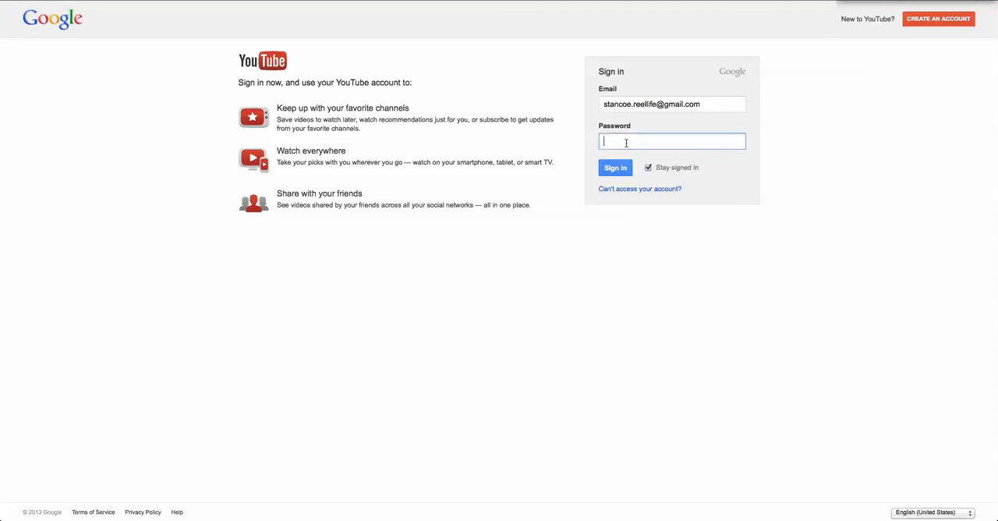
text(••••)
key(BackSpace)
text(••••••••)
click(616, 167)
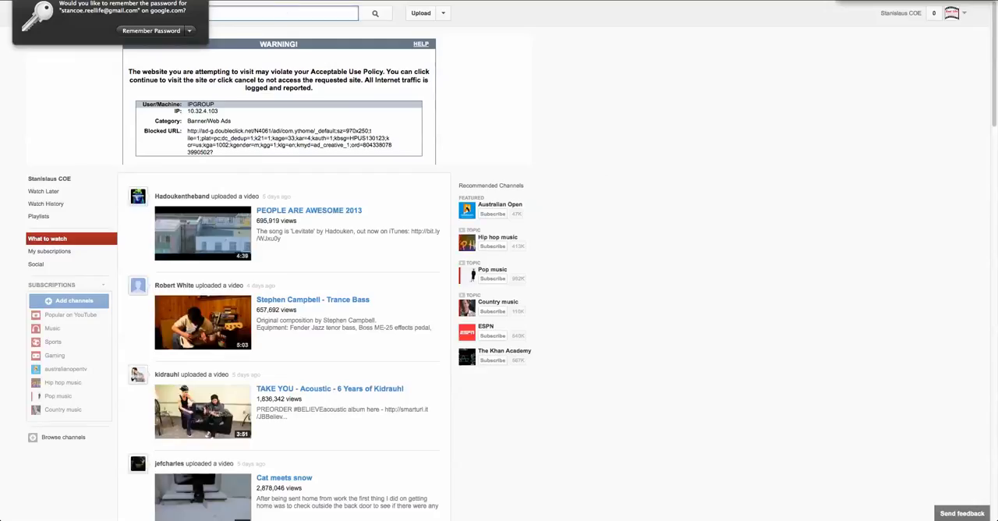
Dismiss the save-password prompt and reach Video Manager from the account avatar menu.
click(205, 3)
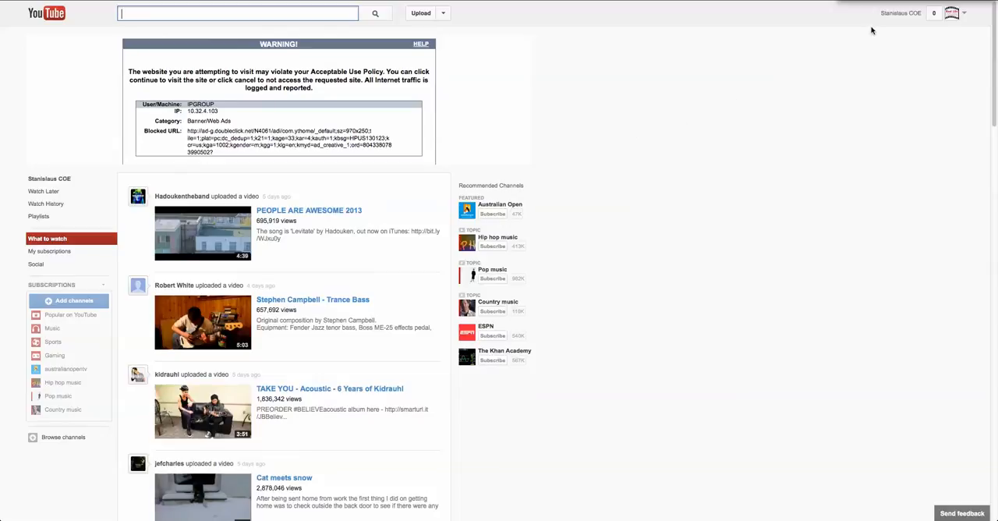
click(964, 15)
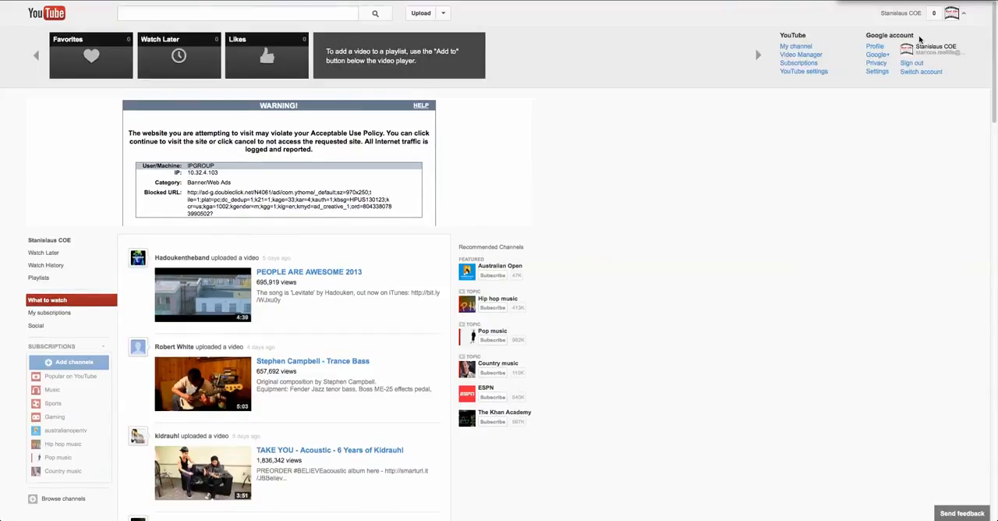
click(803, 55)
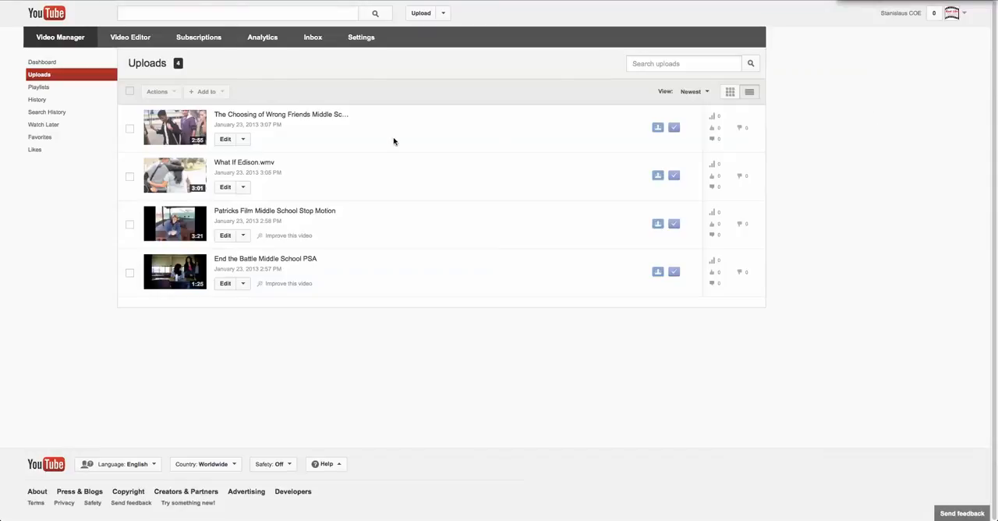
Play 'The Choosing of Wrong Friends Middle School PSA' from the Uploads list.
click(167, 131)
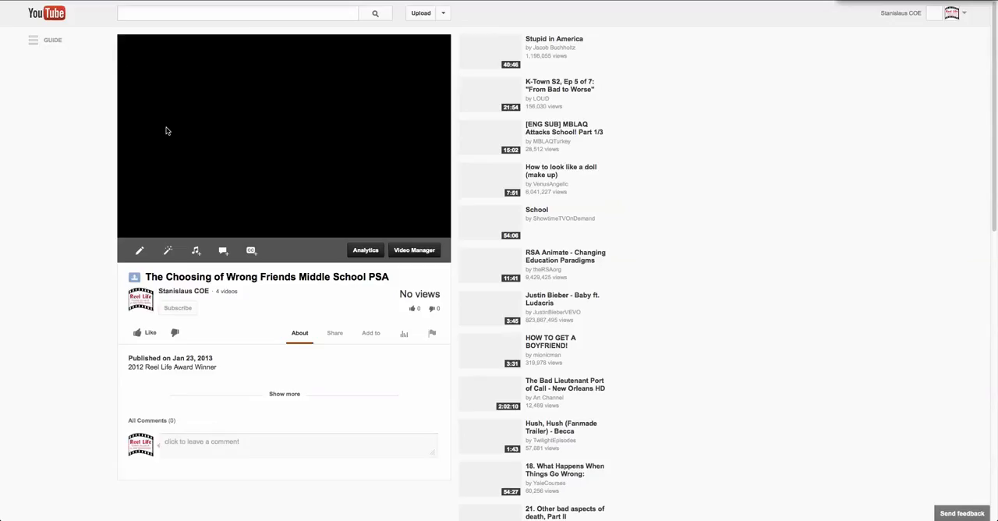